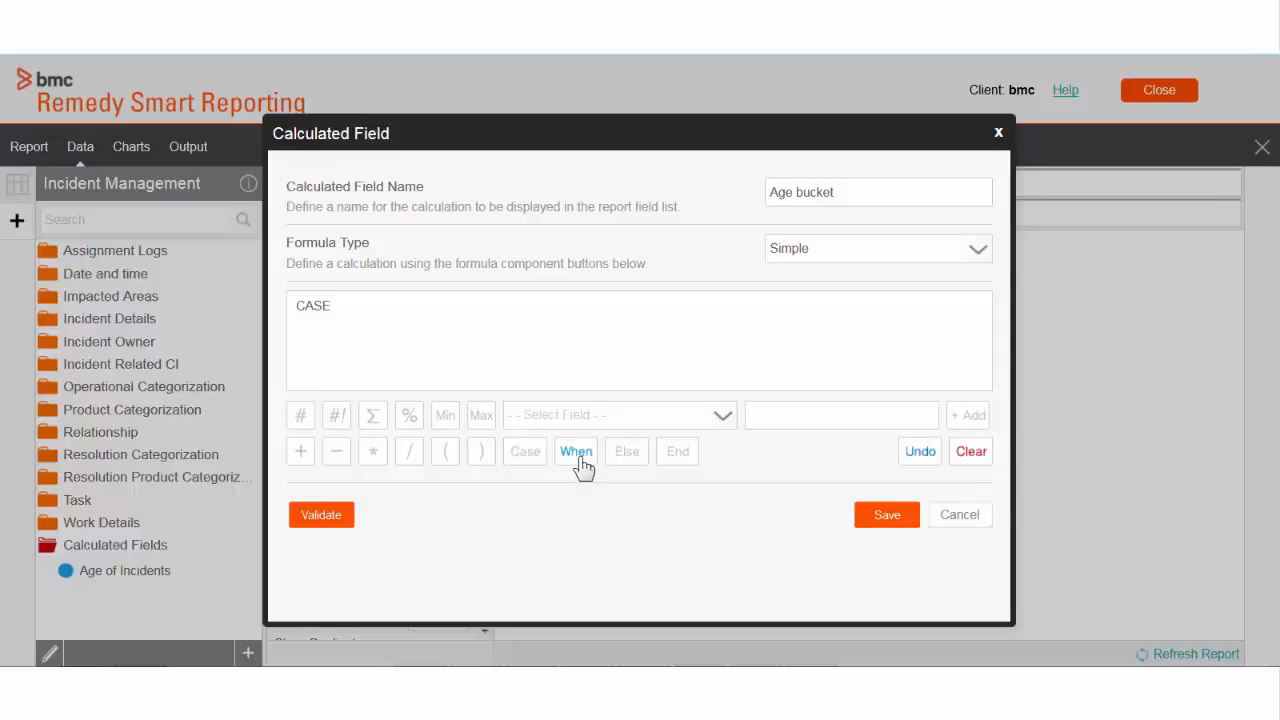
# Begin the WHEN condition of the Age bucket formula with the Age of Incidents field and the Less than operator.
pyautogui.click(577, 453)
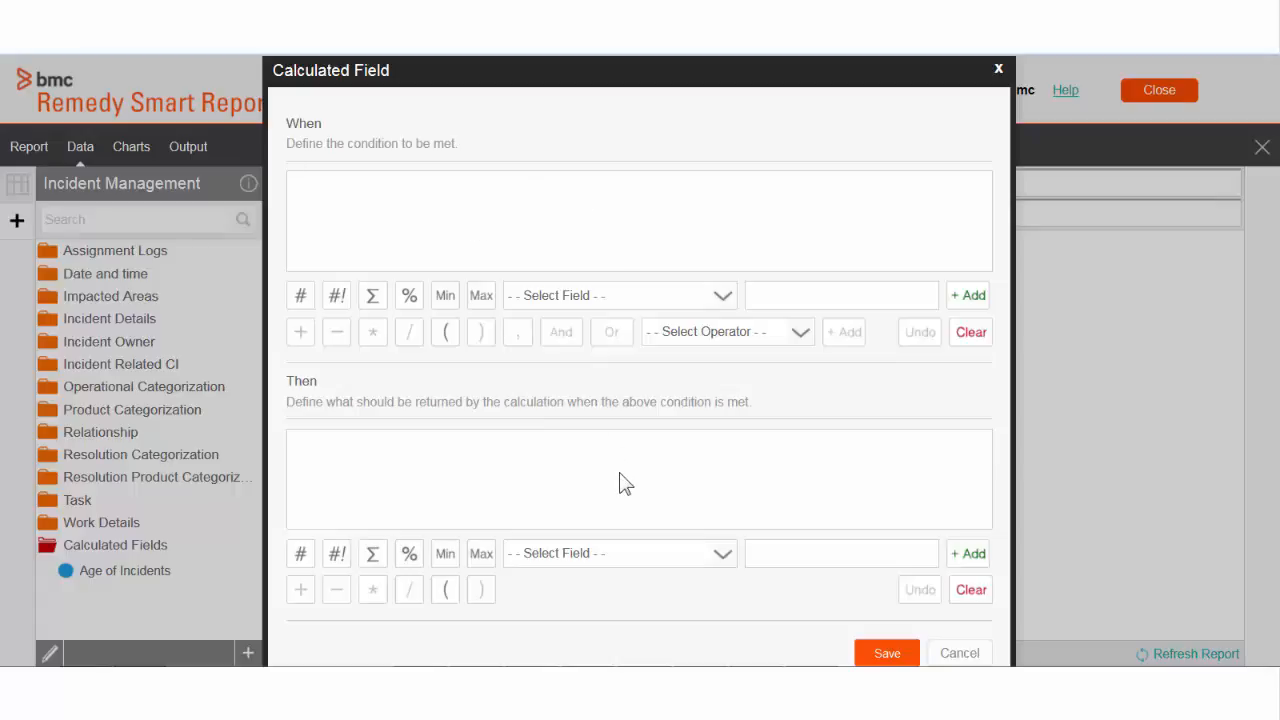
pyautogui.click(691, 293)
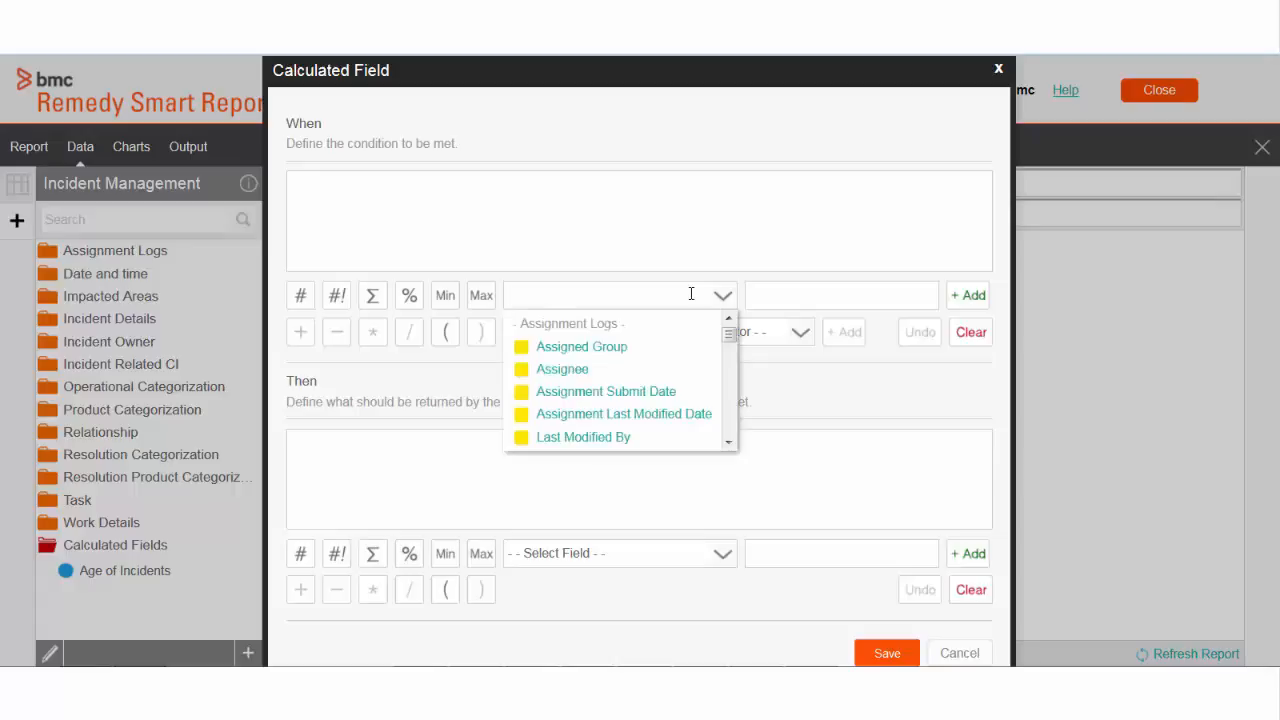
pyautogui.write('age')
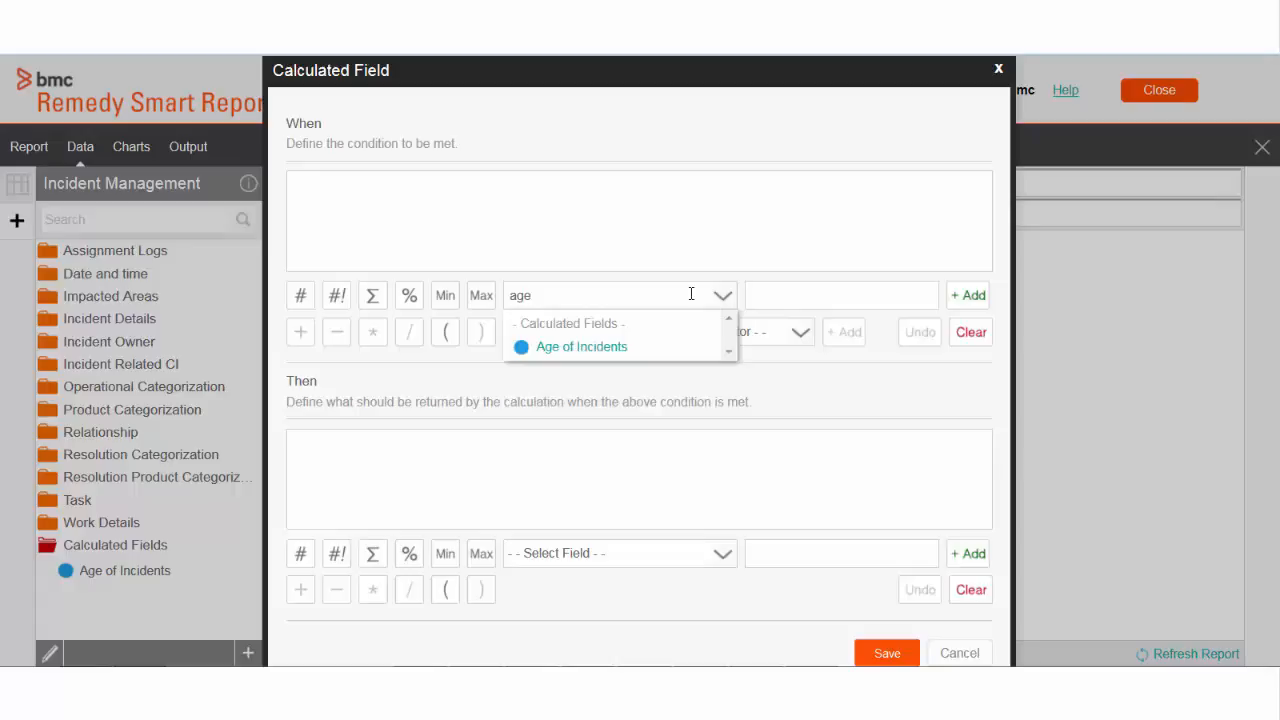
pyautogui.click(661, 354)
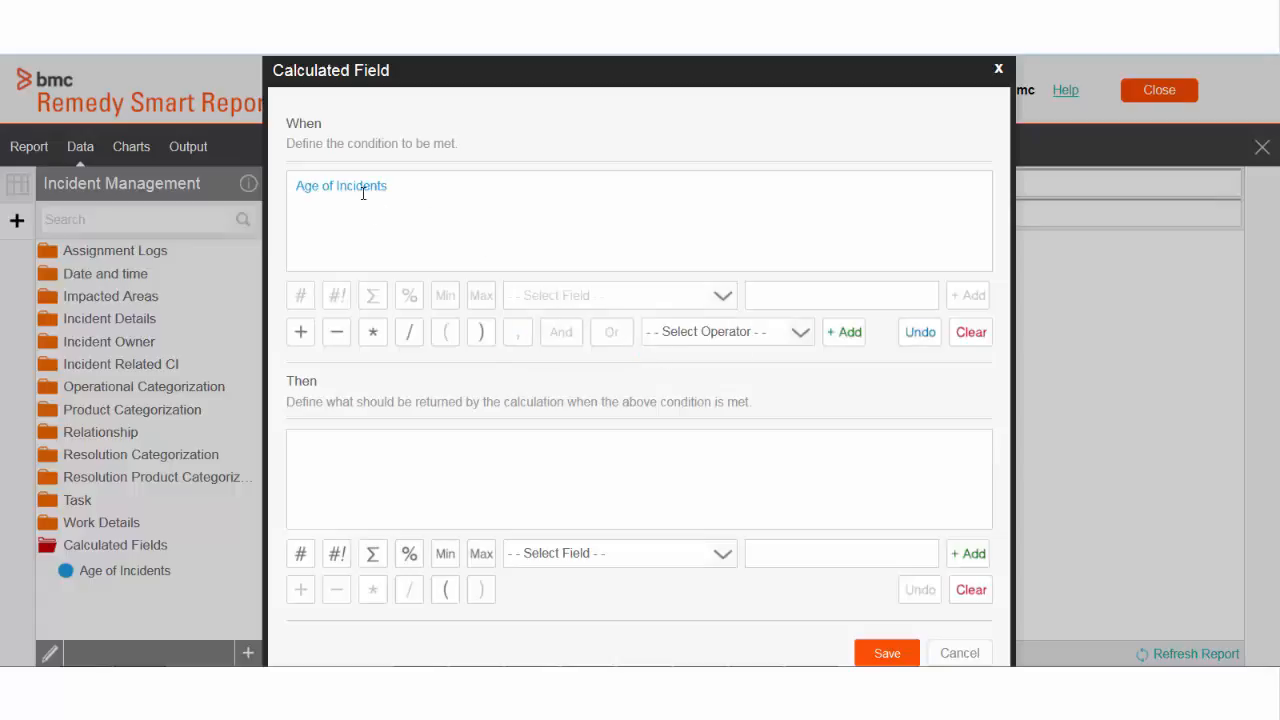
pyautogui.click(768, 340)
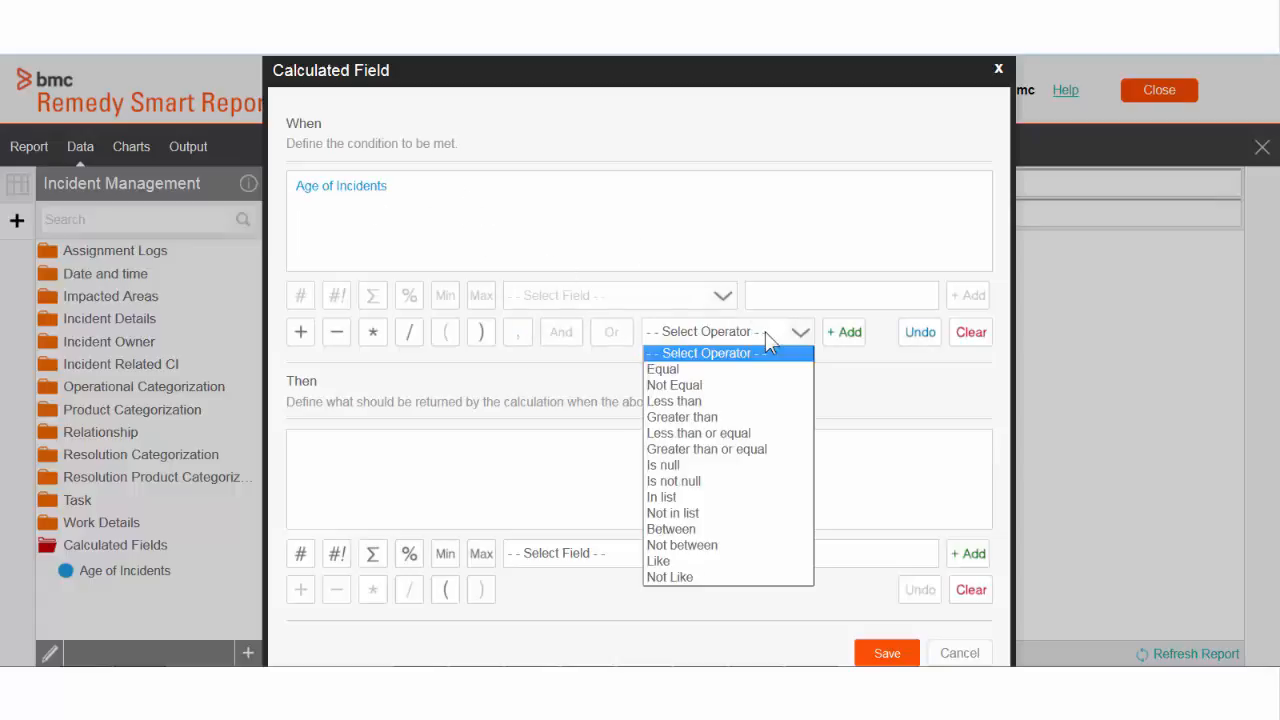
pyautogui.click(754, 404)
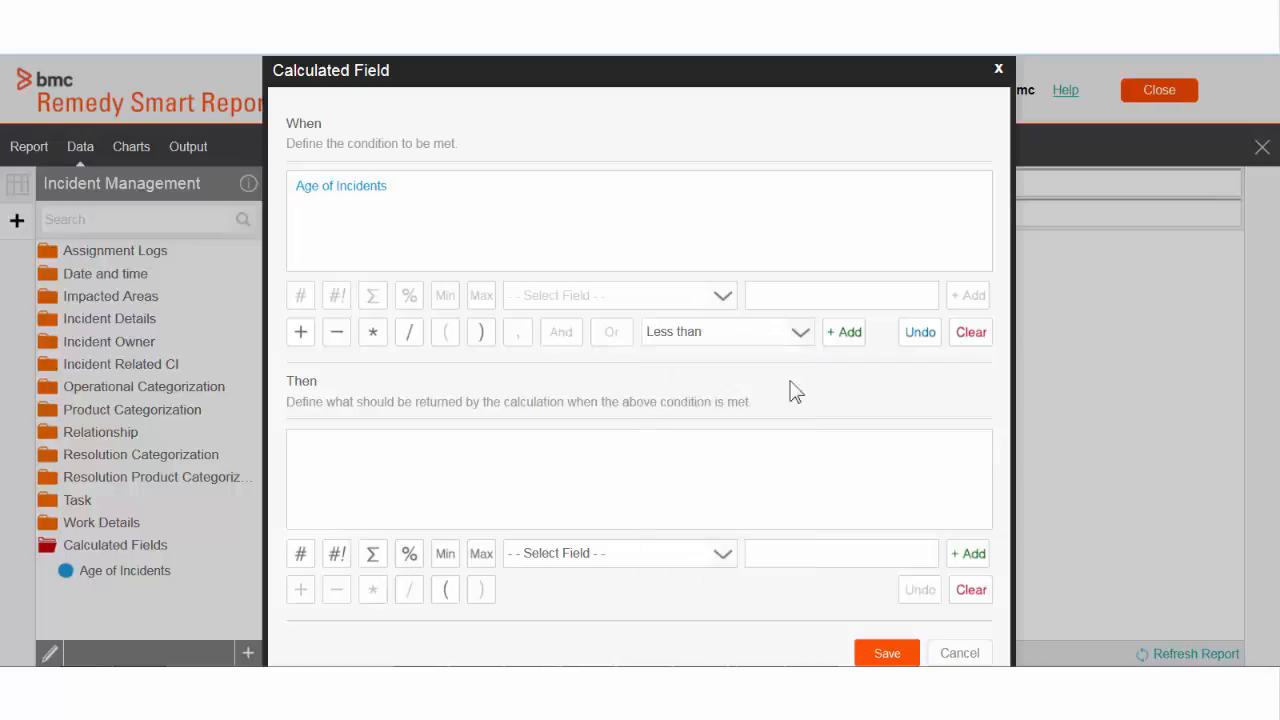
pyautogui.click(845, 333)
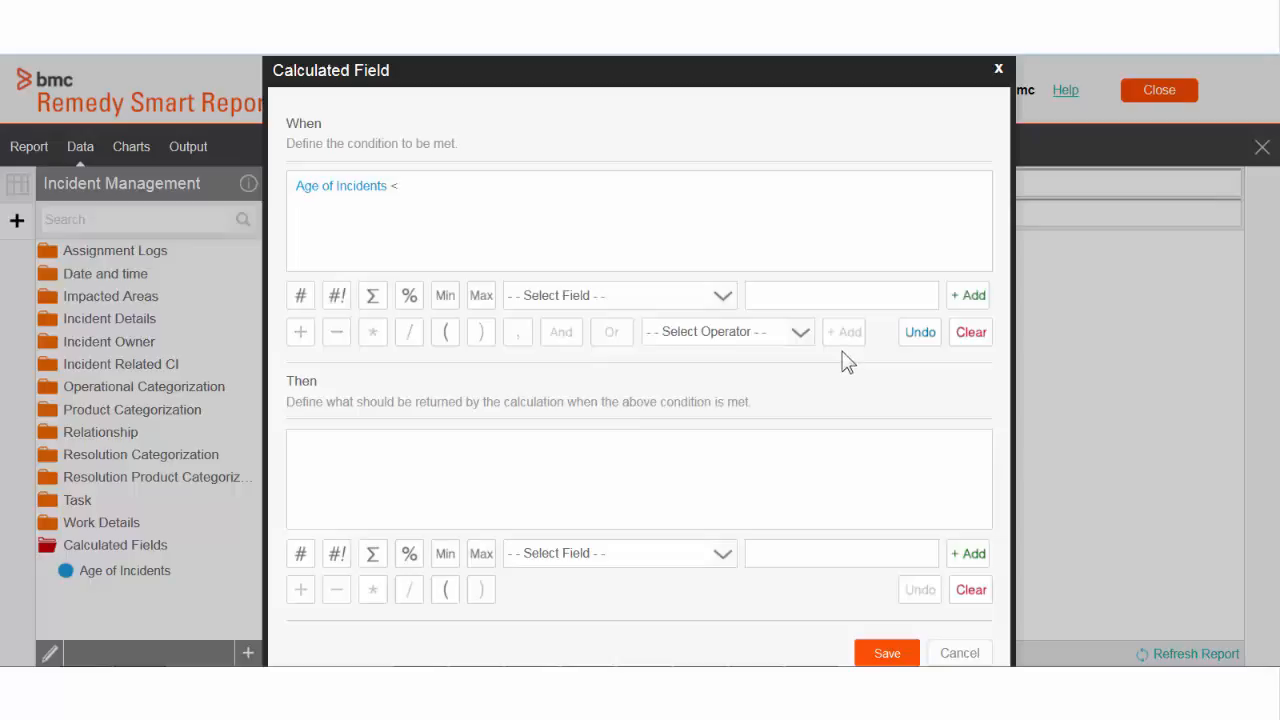
# Complete the WHEN condition by adding 100 as the comparison value.
pyautogui.click(828, 296)
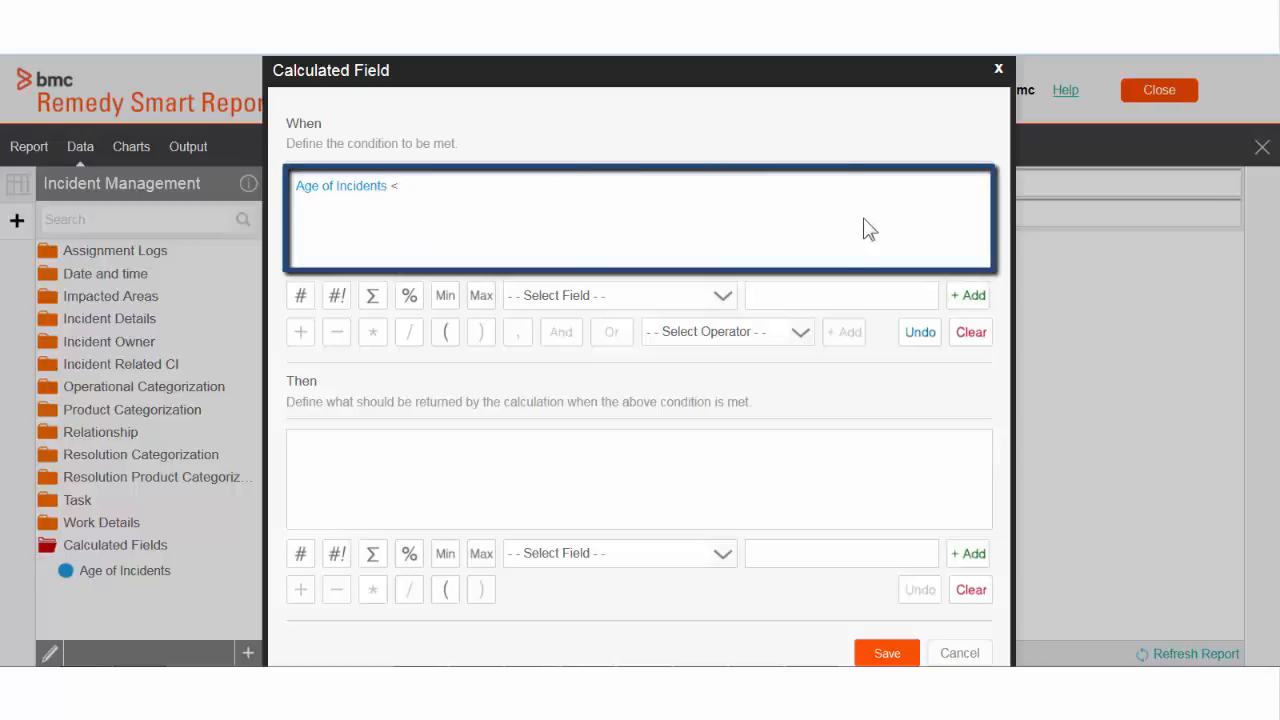
pyautogui.click(812, 287)
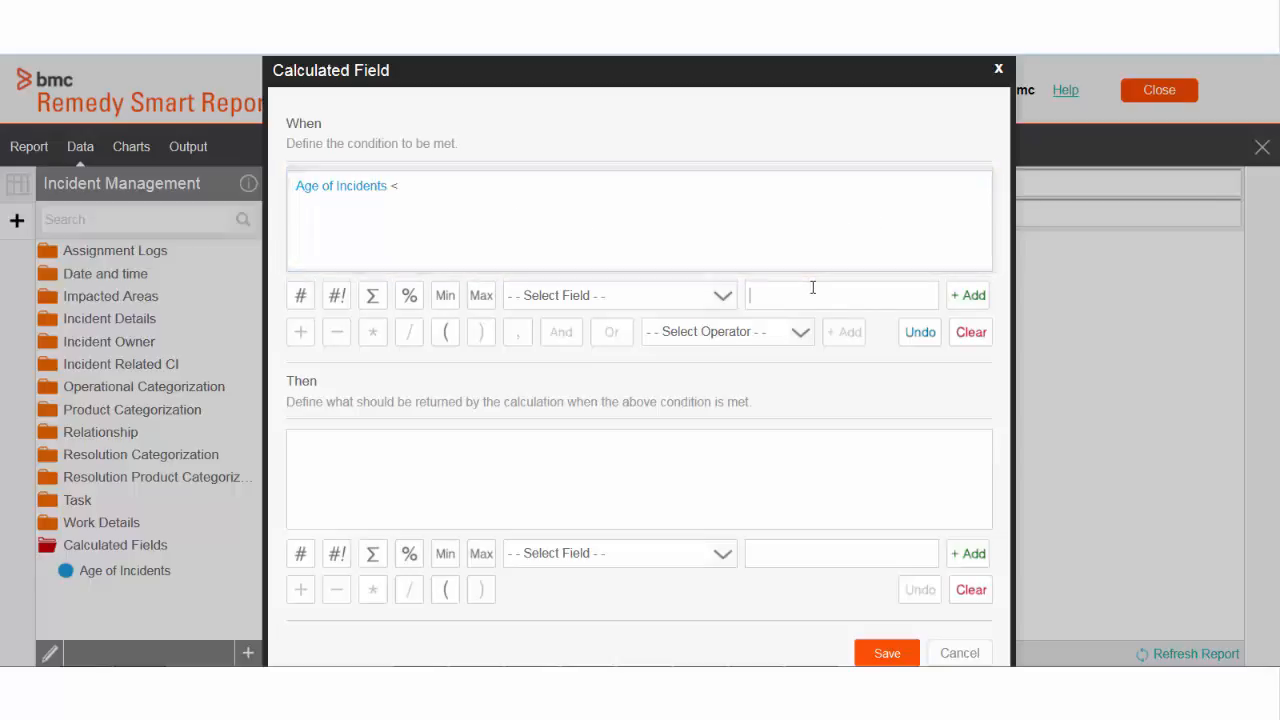
pyautogui.write('100')
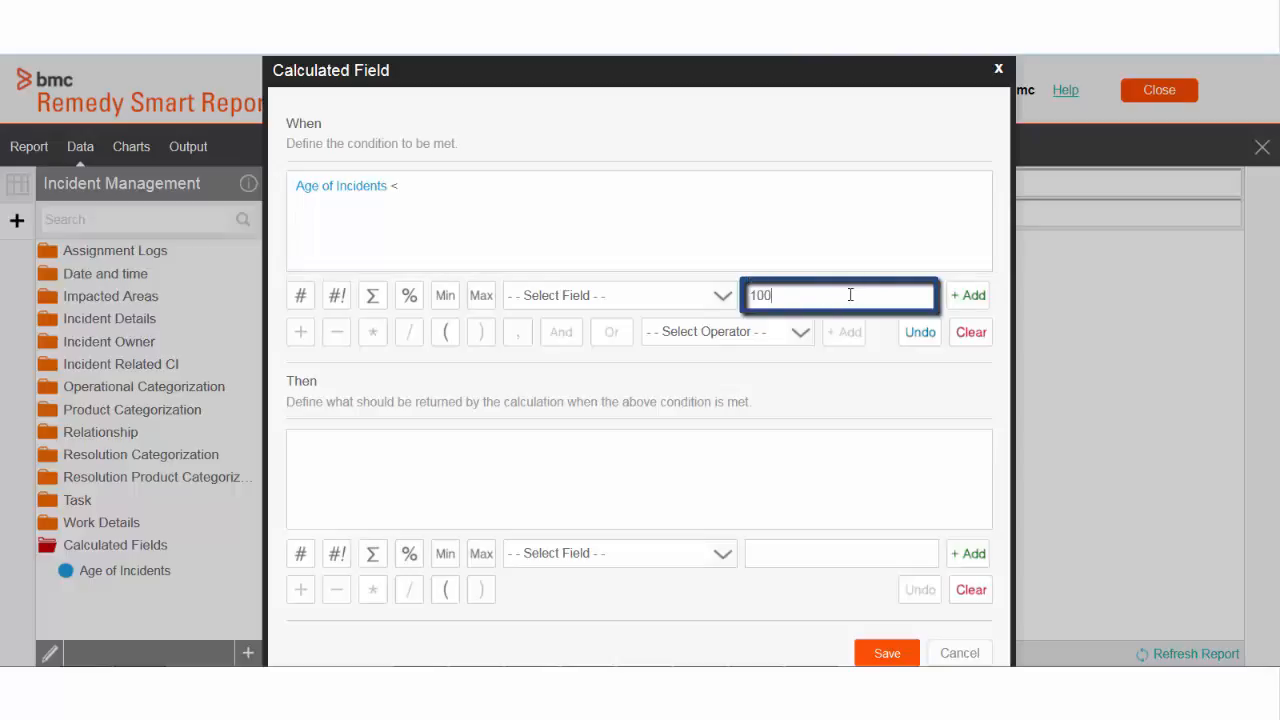
pyautogui.click(970, 296)
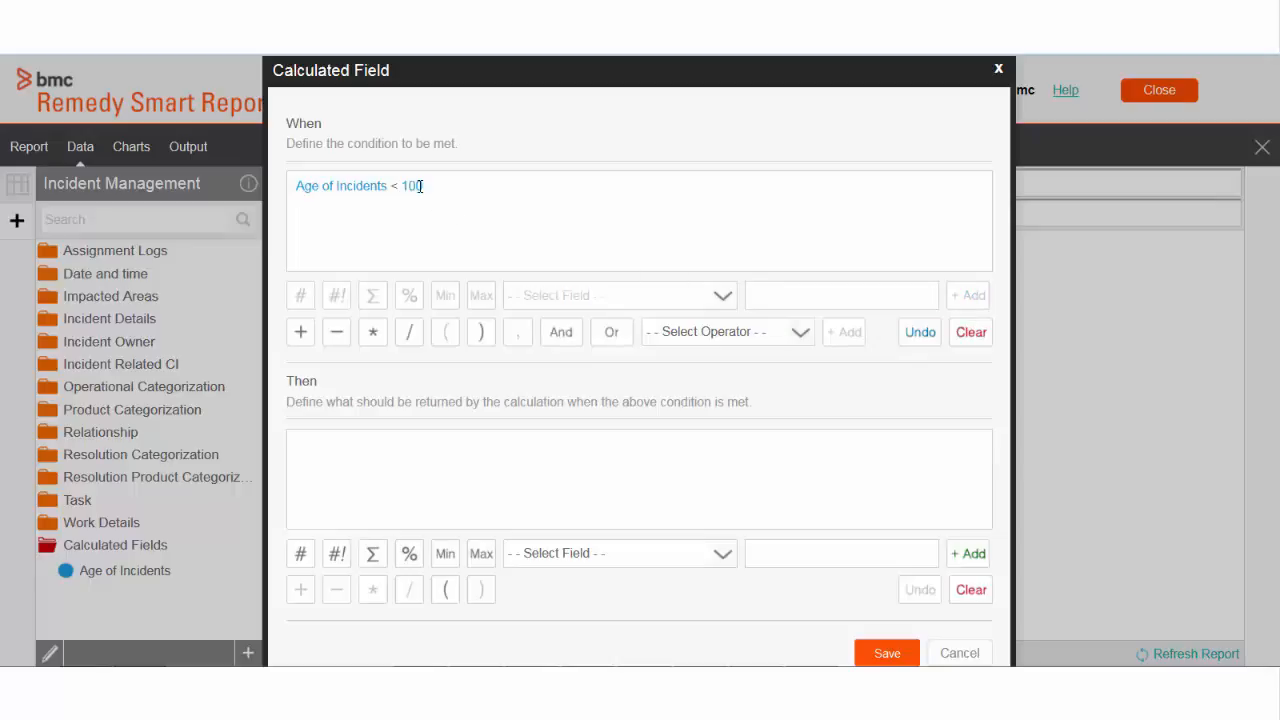
# Undo the comparison value in the WHEN condition and add 100 again.
pyautogui.click(916, 341)
pyautogui.click(836, 301)
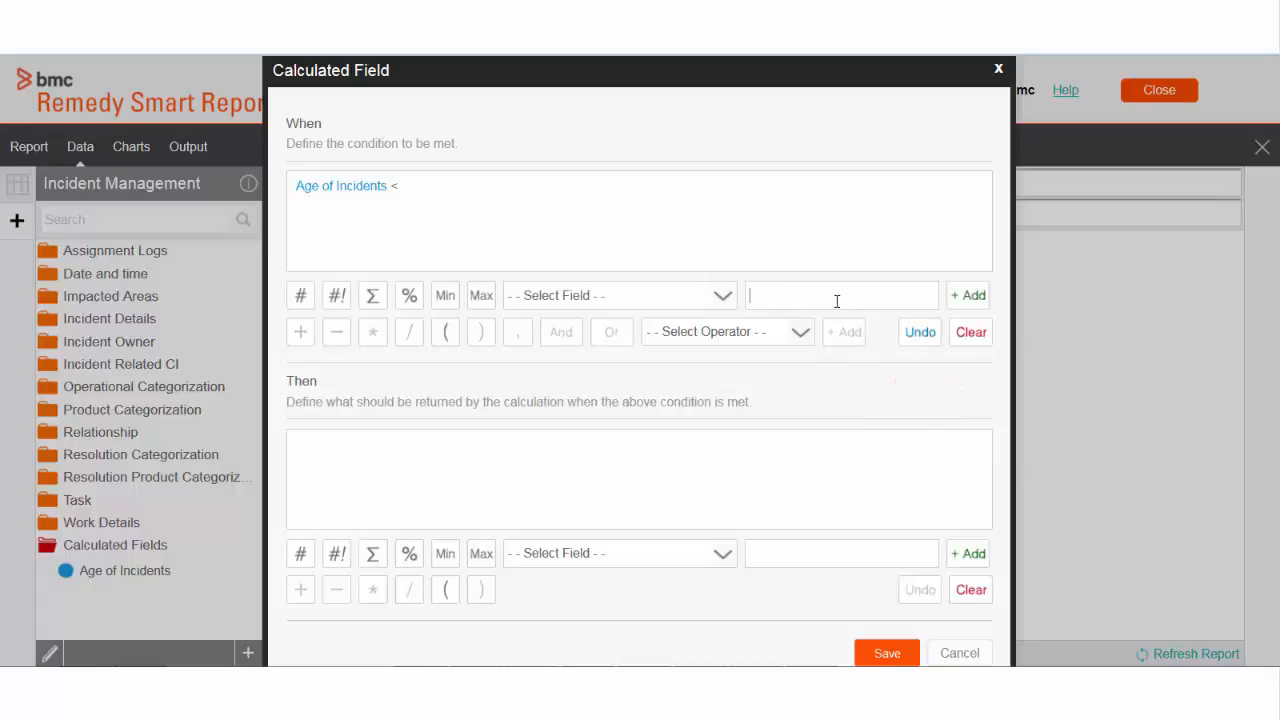
pyautogui.write('100')
pyautogui.click(970, 296)
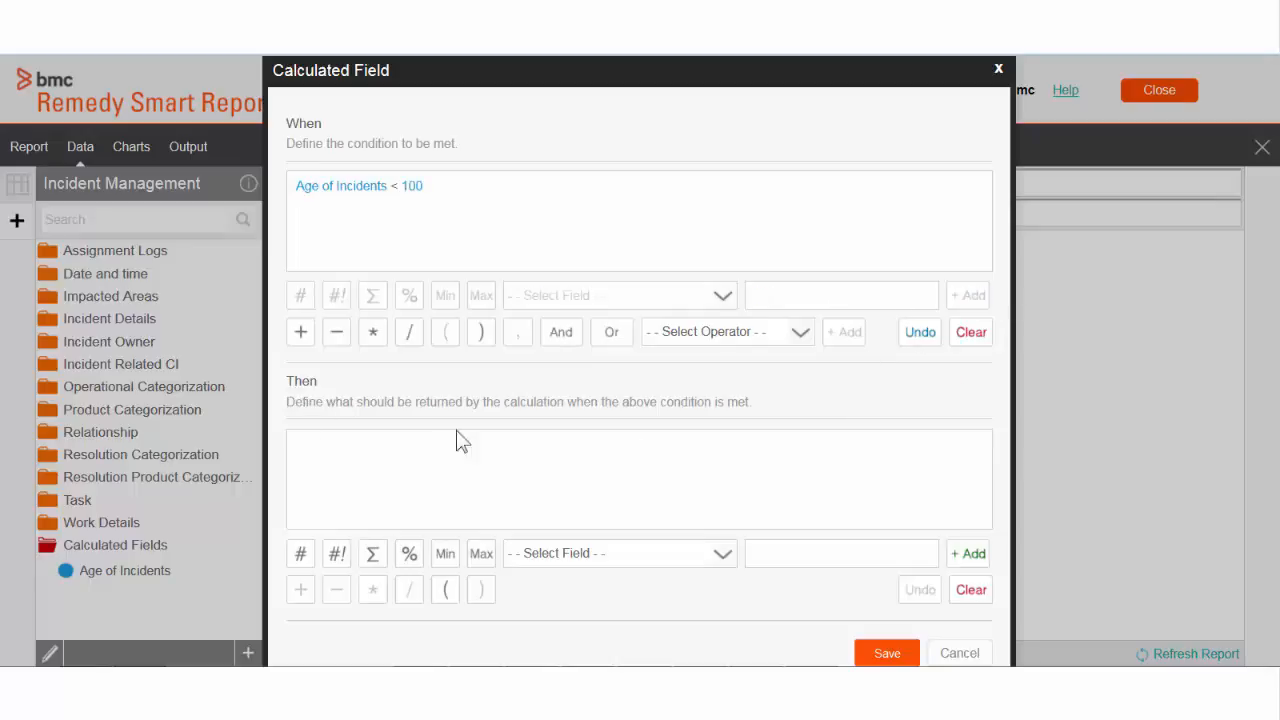
# Set the THEN result to 'Less than 100 days' and save the condition to the CASE formula.
pyautogui.click(770, 556)
pyautogui.write('Less than 100 days')
pyautogui.click(978, 563)
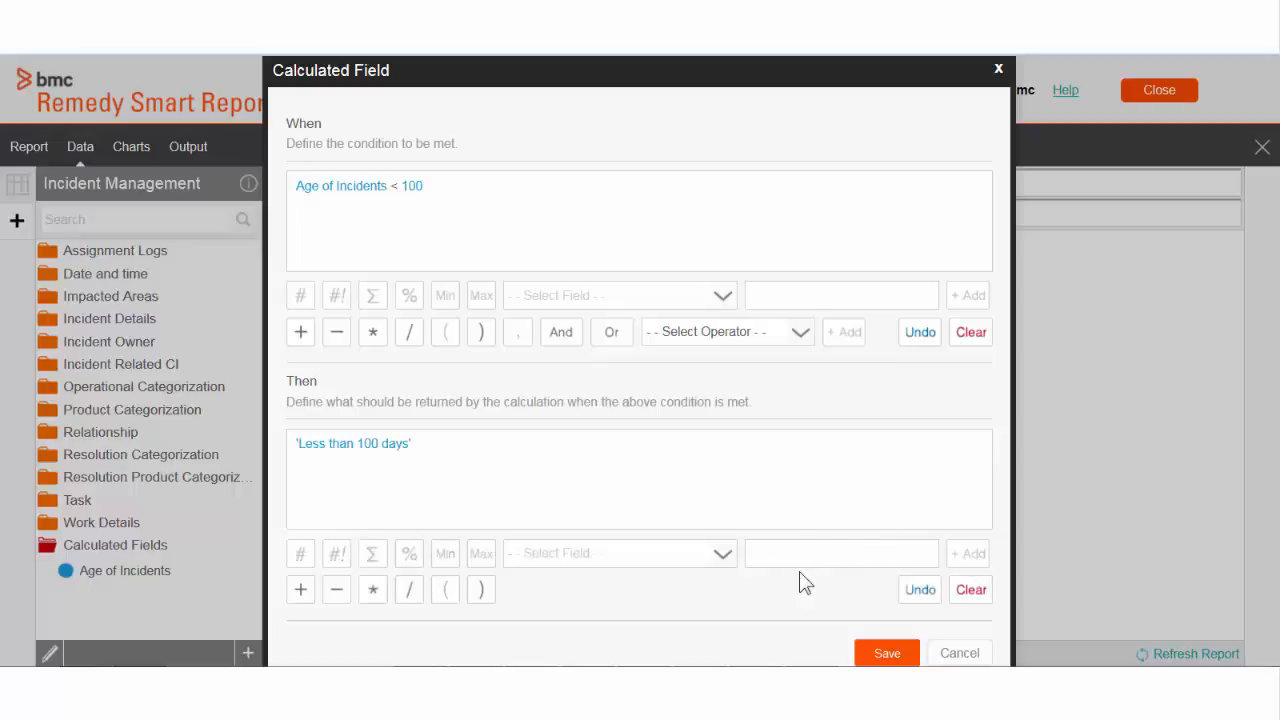
pyautogui.click(876, 655)
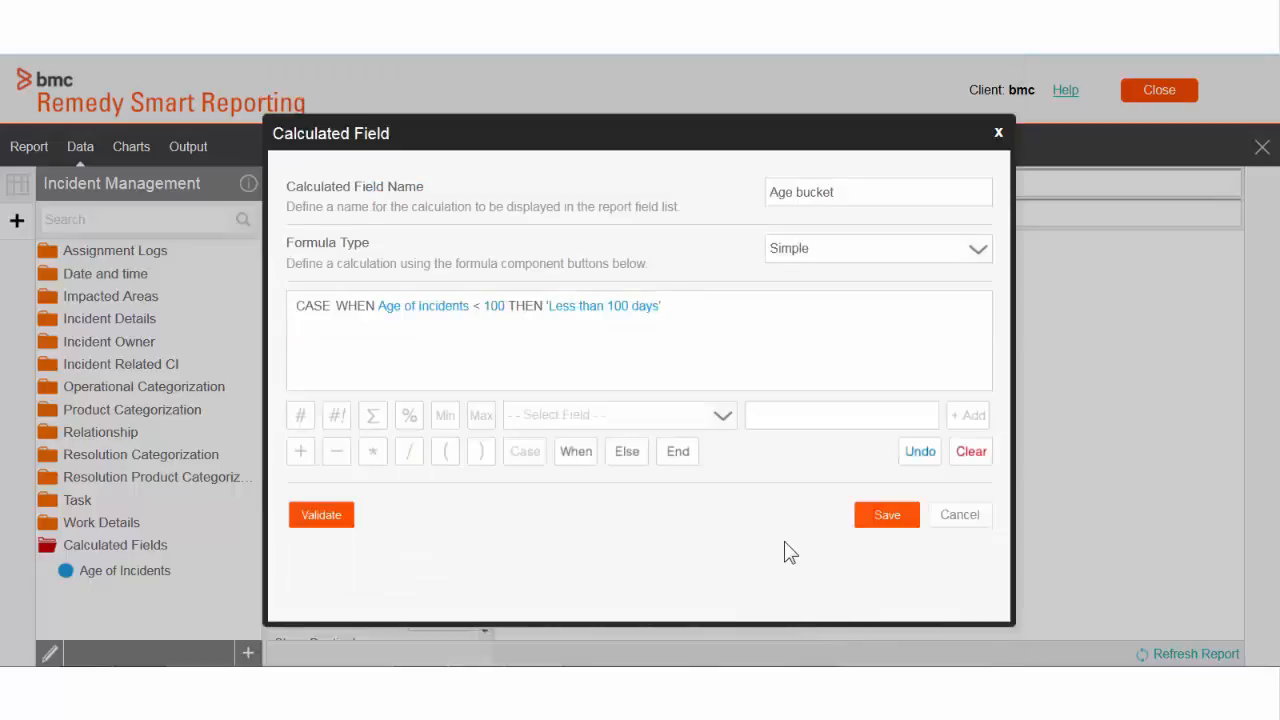
# Add an ELSE branch that returns 'More than 100 dayss' and save it to the formula.
pyautogui.click(627, 455)
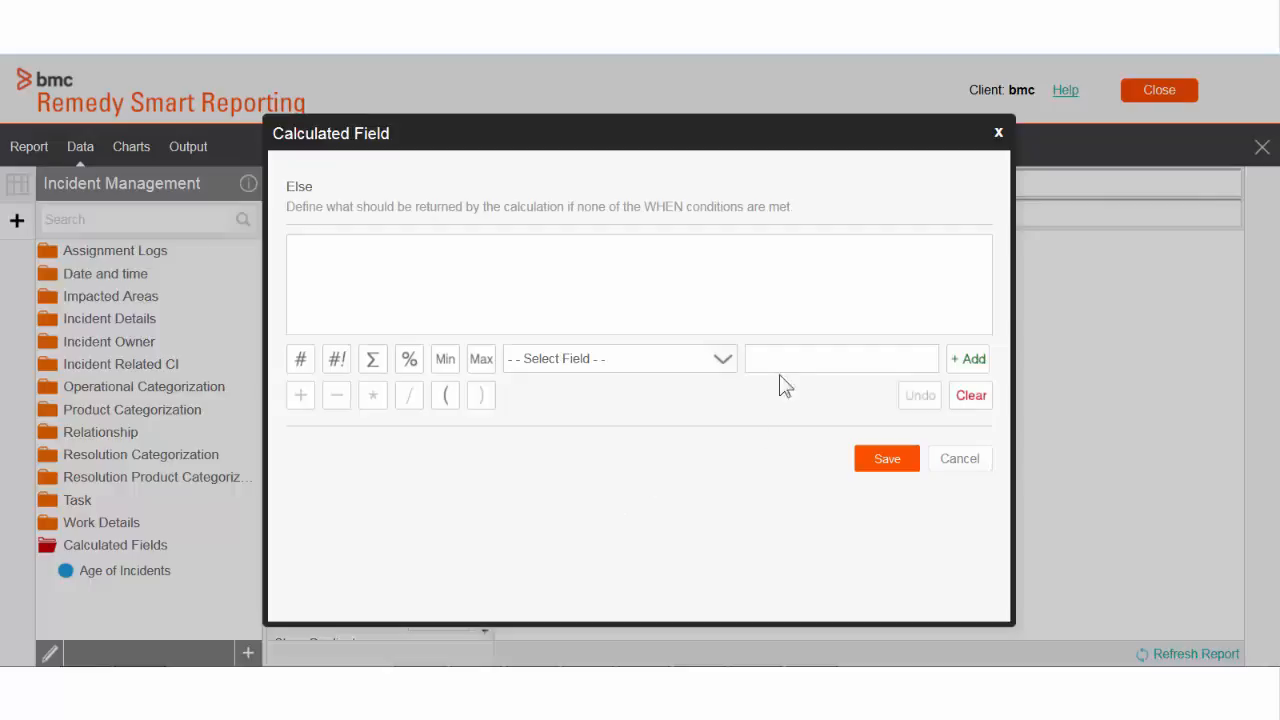
pyautogui.click(805, 357)
pyautogui.write('More than 100 dayss')
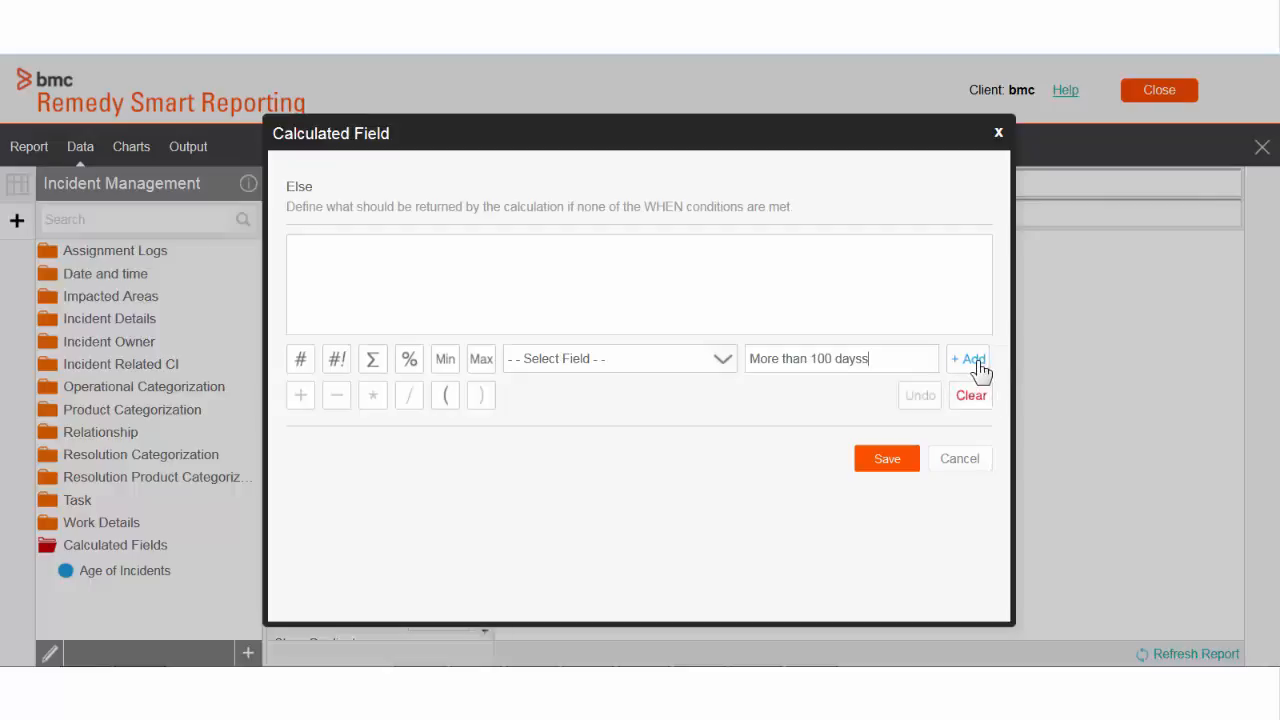
pyautogui.click(976, 362)
pyautogui.click(886, 458)
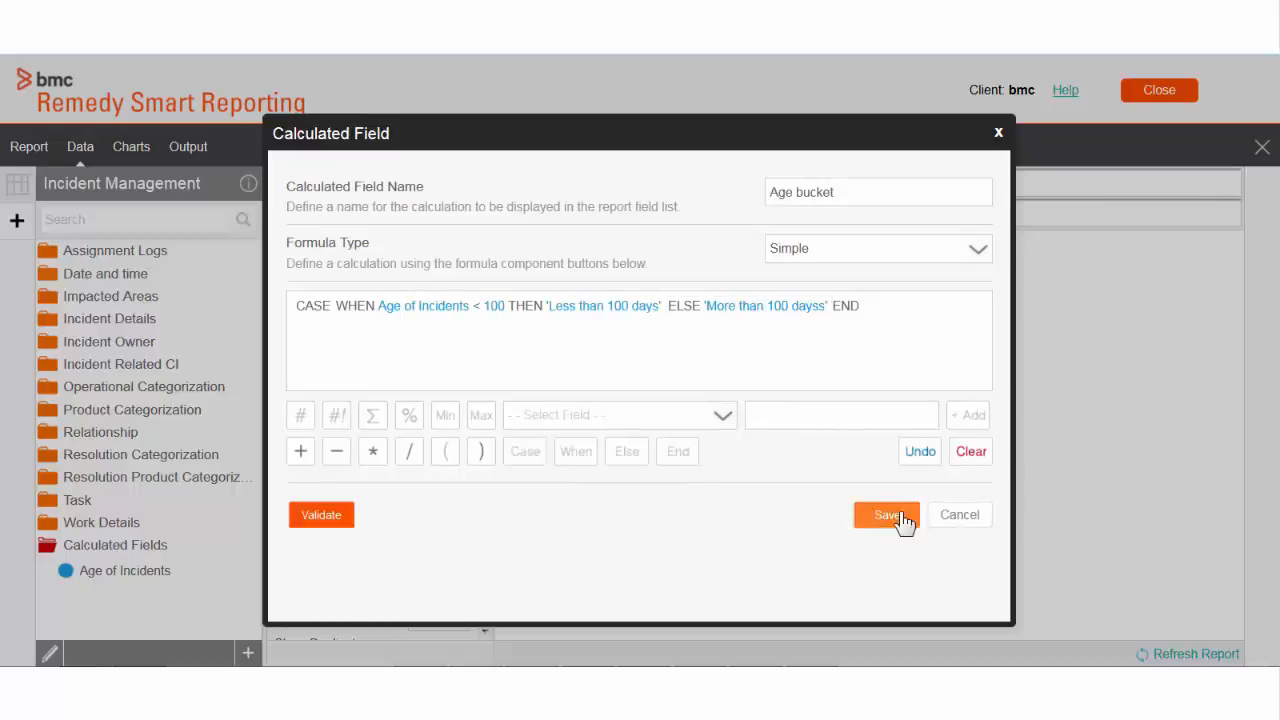
# Reopen the ELSE branch, replace its misspelled result with 'More than 100 days', and save it.
pyautogui.click(786, 312)
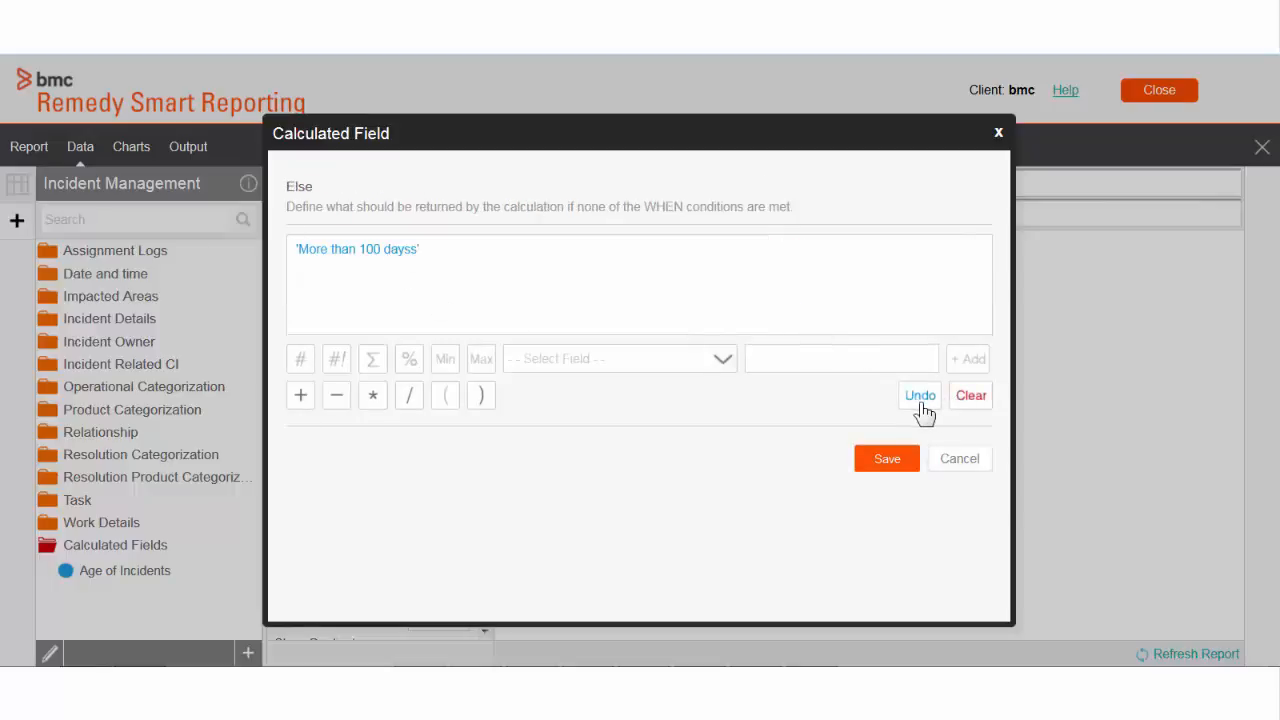
pyautogui.click(958, 400)
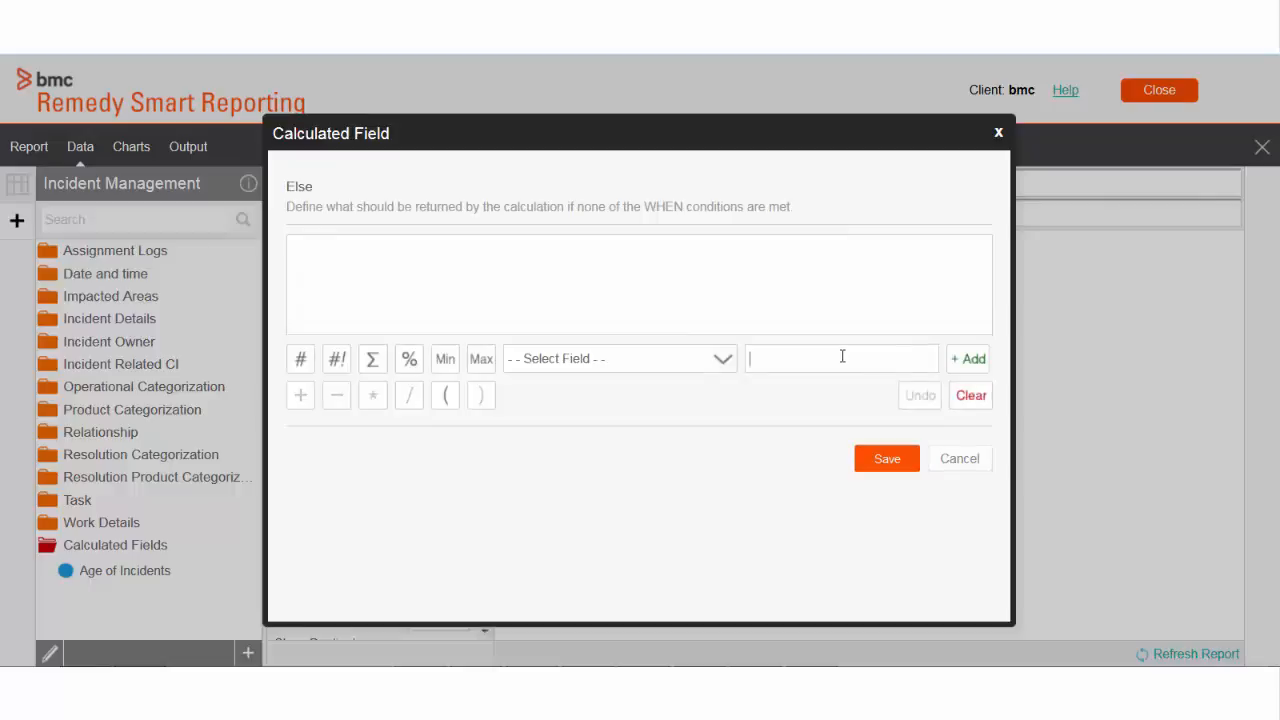
pyautogui.click(842, 356)
pyautogui.write('More than 100 days')
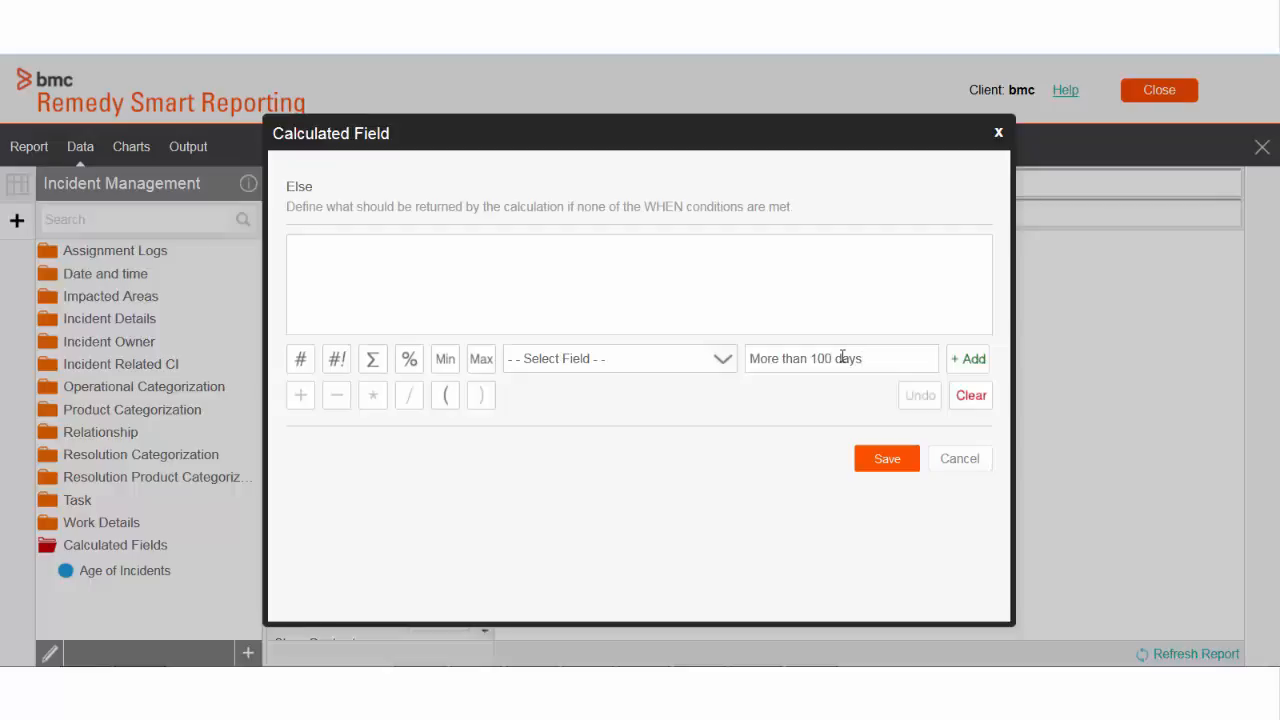
pyautogui.click(966, 362)
pyautogui.click(887, 462)
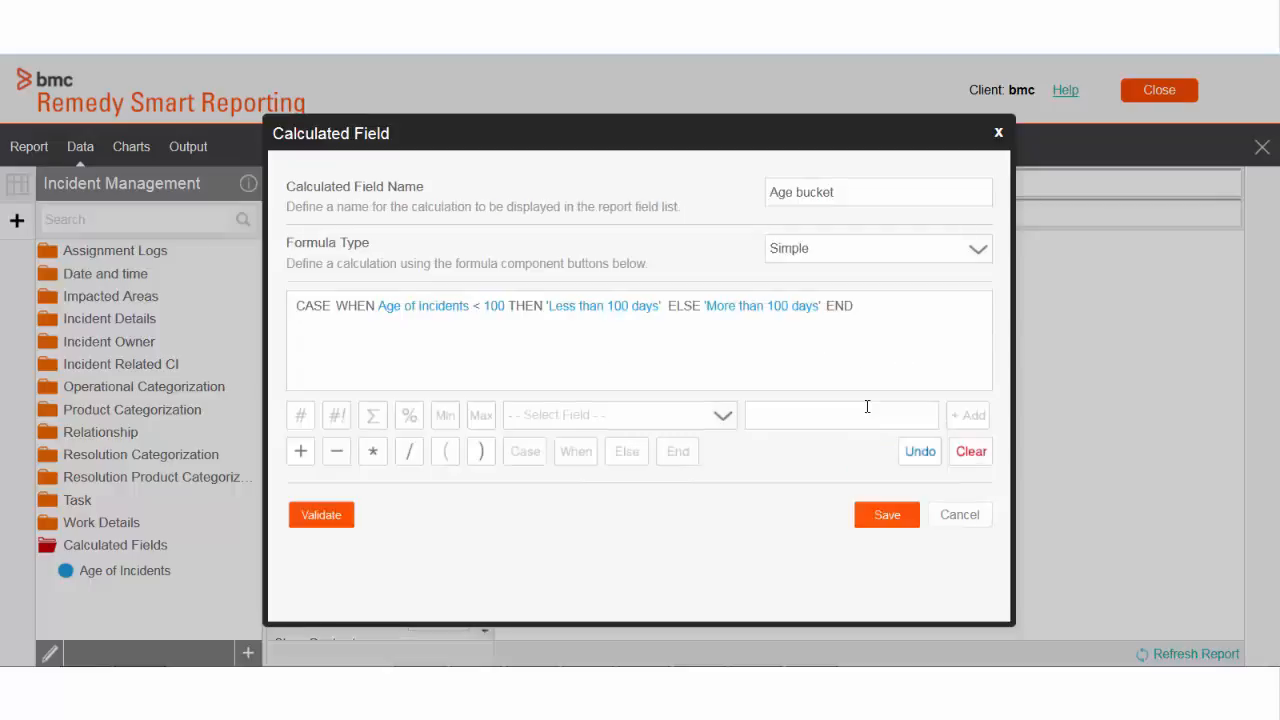
# Validate the CASE formula and save the Age bucket calculated field.
pyautogui.click(320, 518)
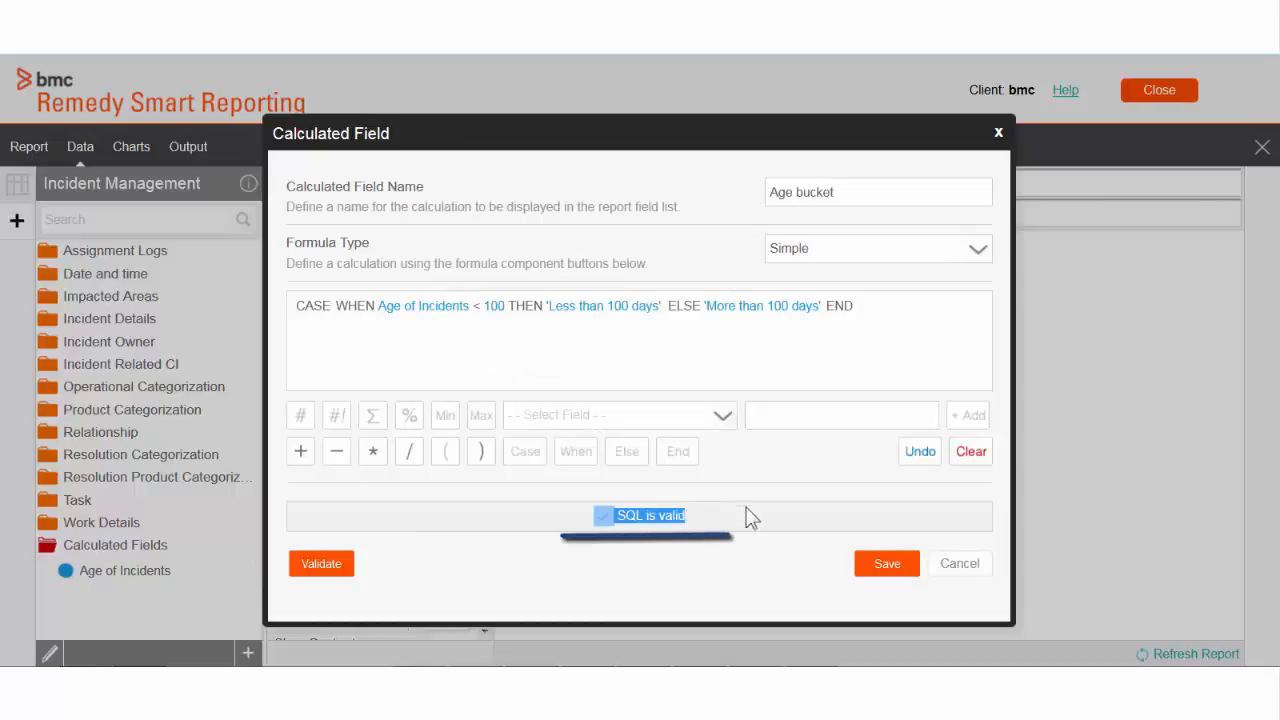
pyautogui.click(868, 565)
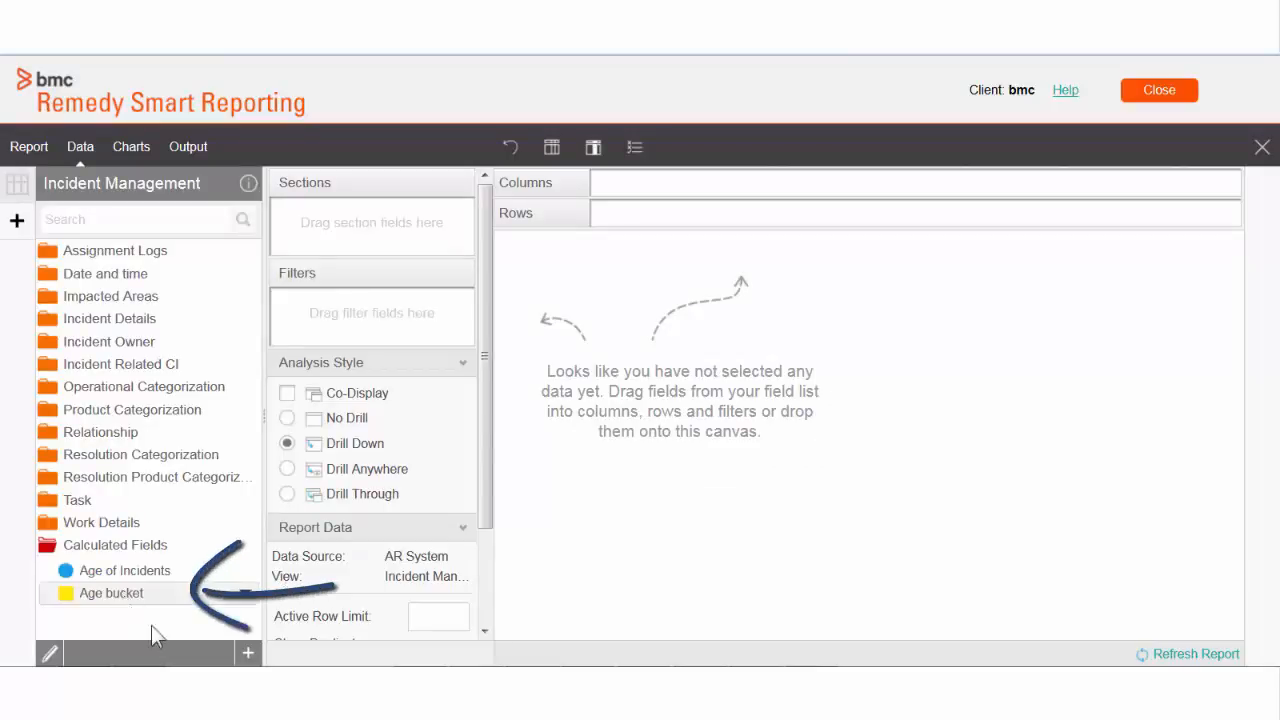
# Add the Age bucket field and the Number of Incidents field from Incident Details to the report columns.
pyautogui.moveTo(134, 597)
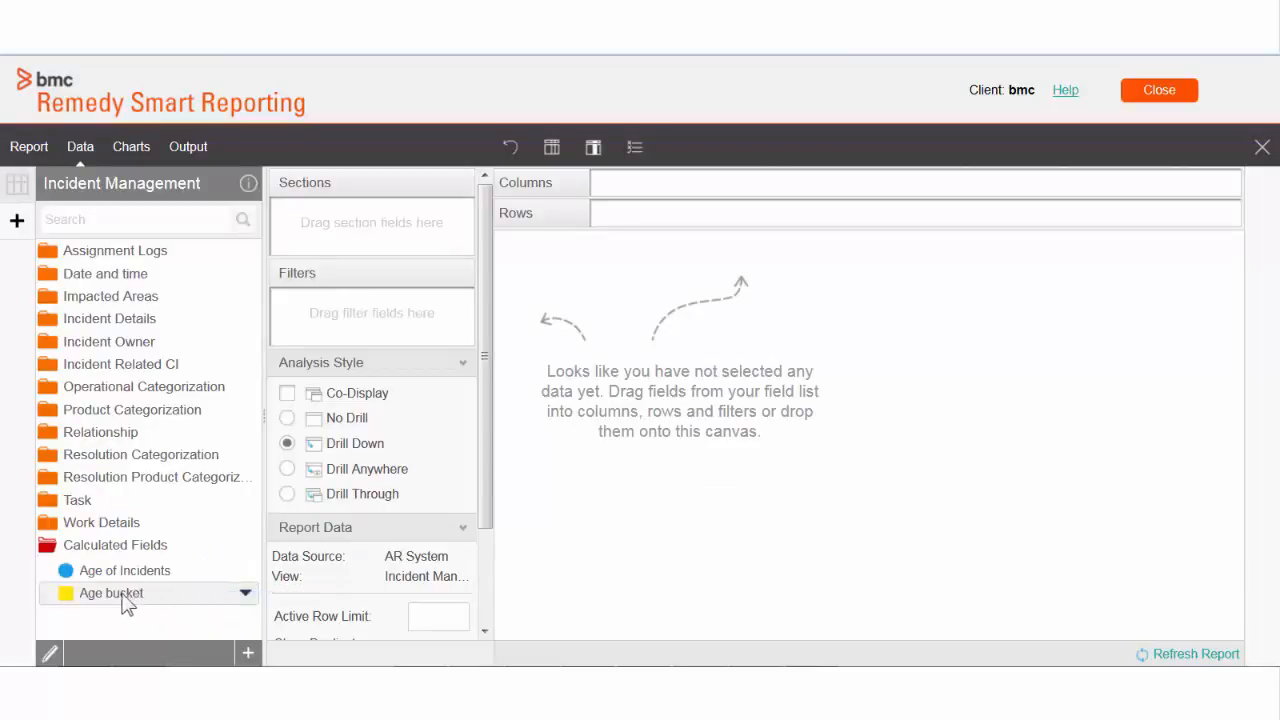
pyautogui.moveTo(113, 603); pyautogui.dragTo(681, 188)
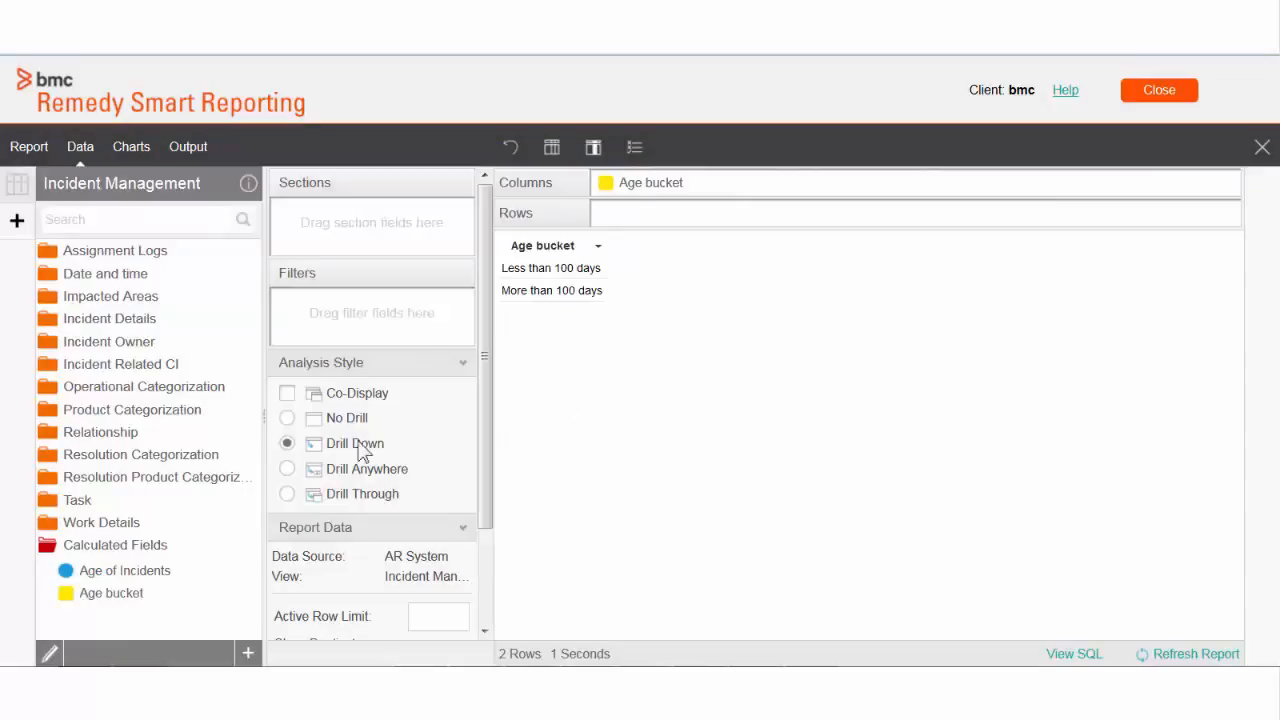
pyautogui.click(133, 328)
pyautogui.scroll(-5, 186, 400)
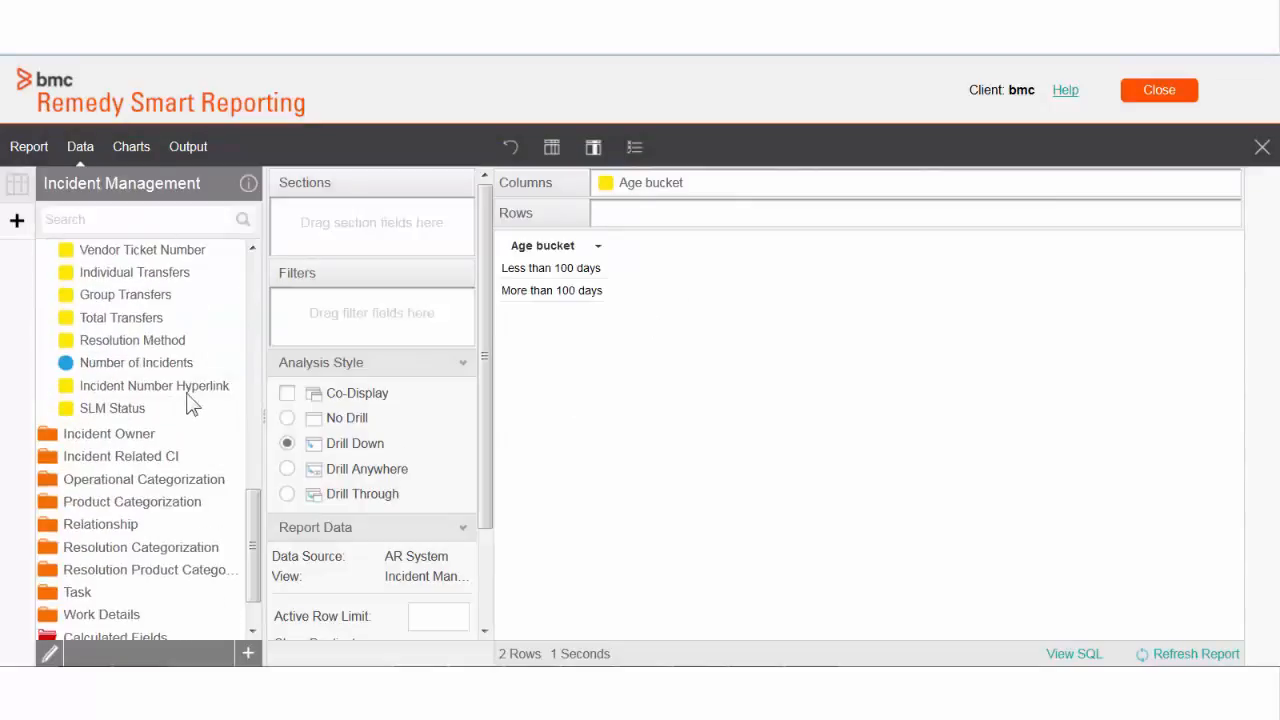
pyautogui.moveTo(149, 362); pyautogui.dragTo(595, 362)
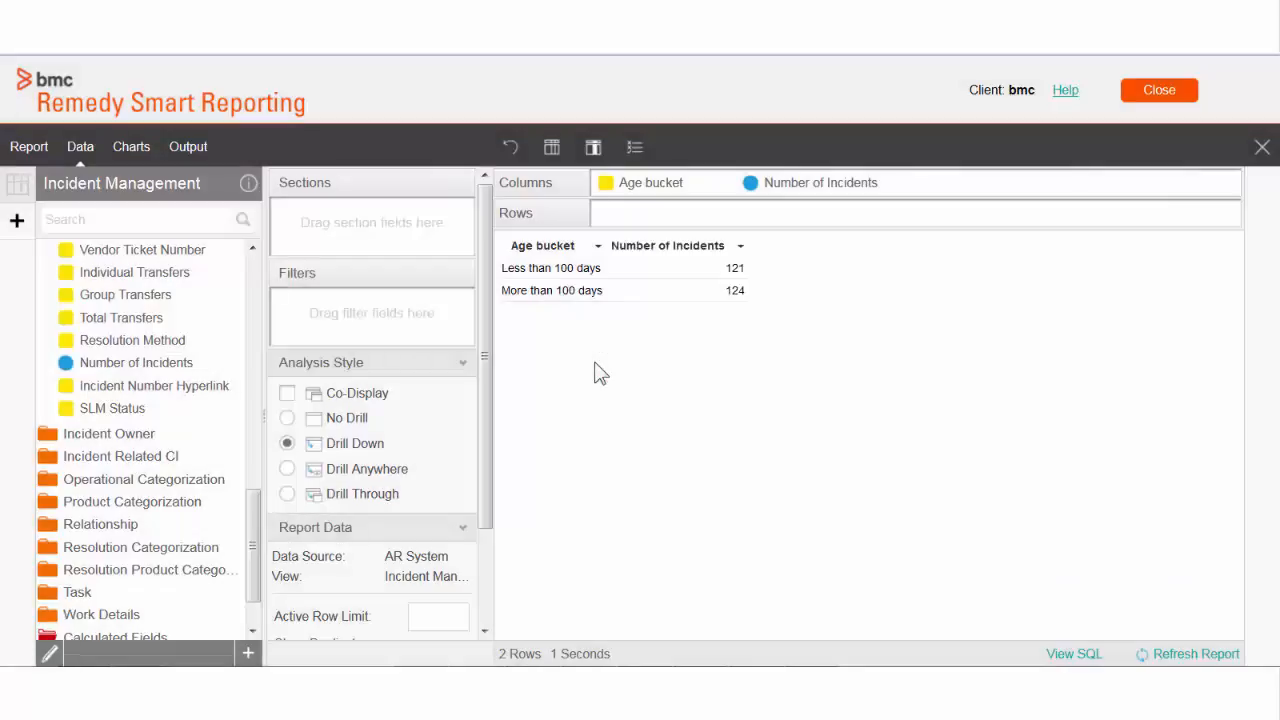
# Check the number of incidents reported for each age bucket in the table.
pyautogui.doubleClick(738, 268)
pyautogui.moveTo(725, 290); pyautogui.dragTo(745, 291)
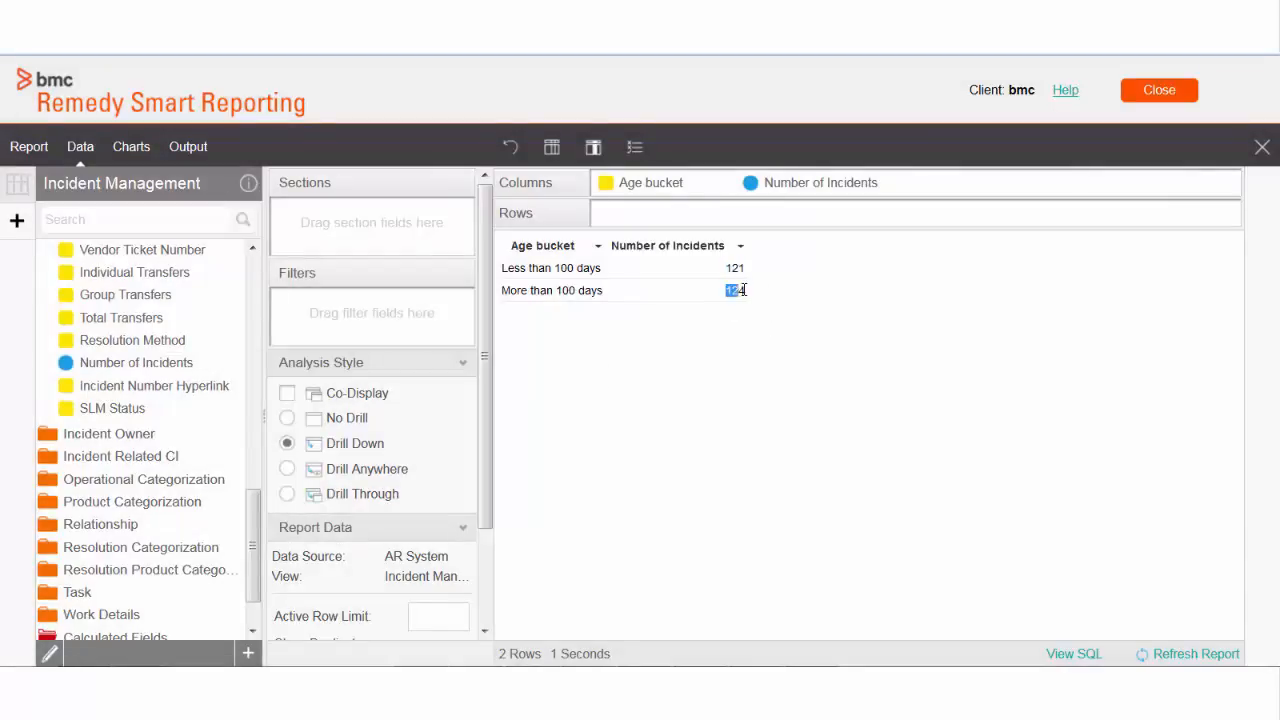
pyautogui.click(758, 329)
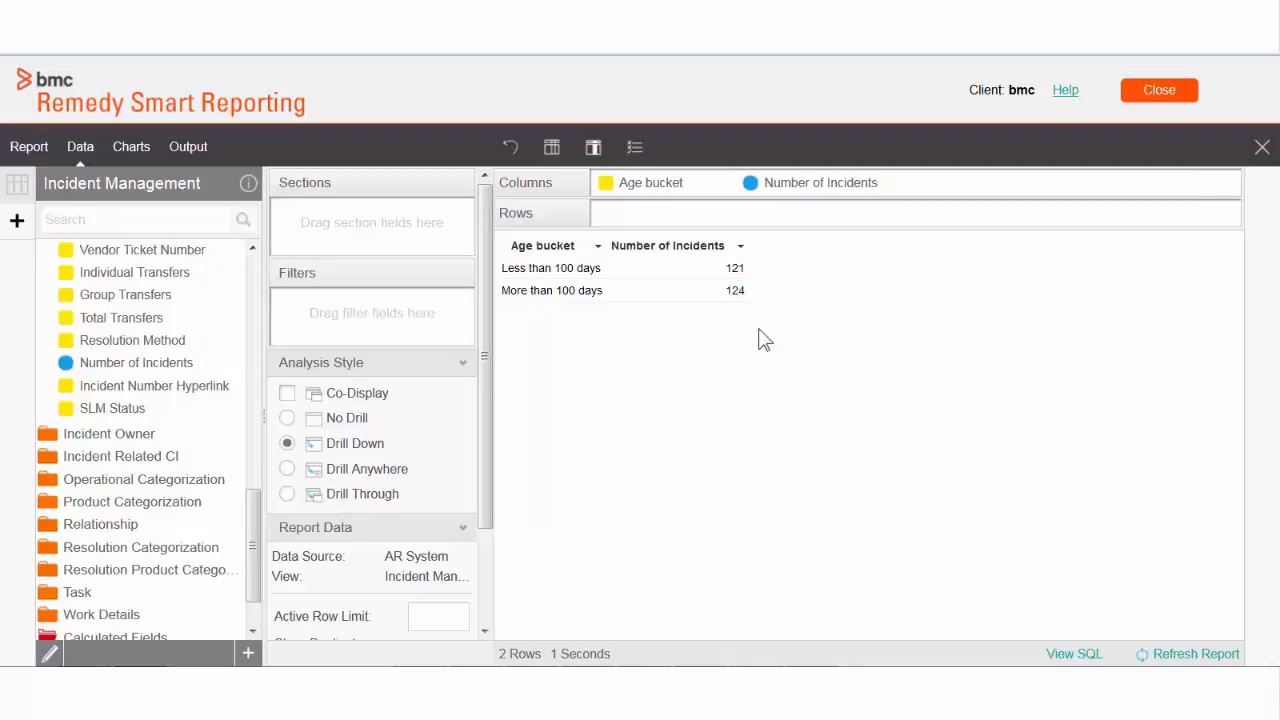